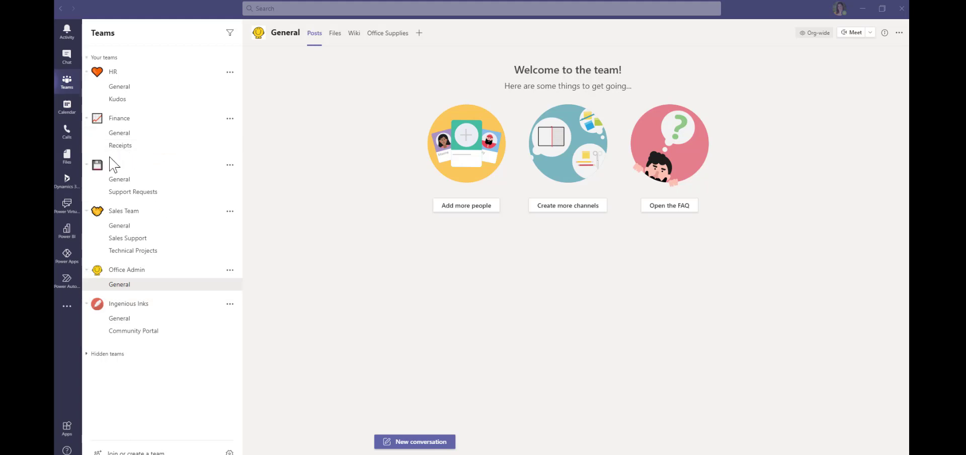
- Show the More added apps list with Help, Kudos, Shifts, OneNote and Approvals
{"action": "left_click", "coordinate": [67, 307]}
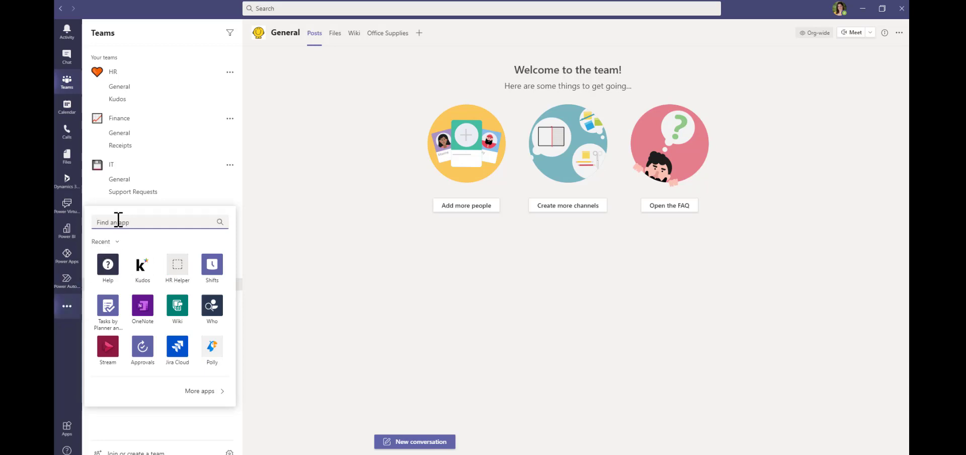
- Search the apps for 'power' and launch Power Automate
{"action": "type", "text": "power"}
{"action": "left_click", "coordinate": [134, 315]}
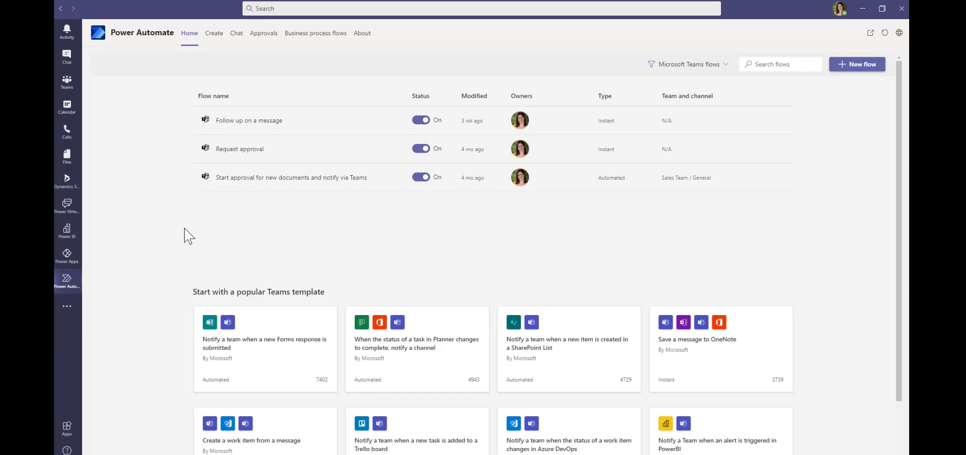
- Choose the 'Post a welcome message when a user joins a team' template from Notifications
{"action": "left_click", "coordinate": [216, 34]}
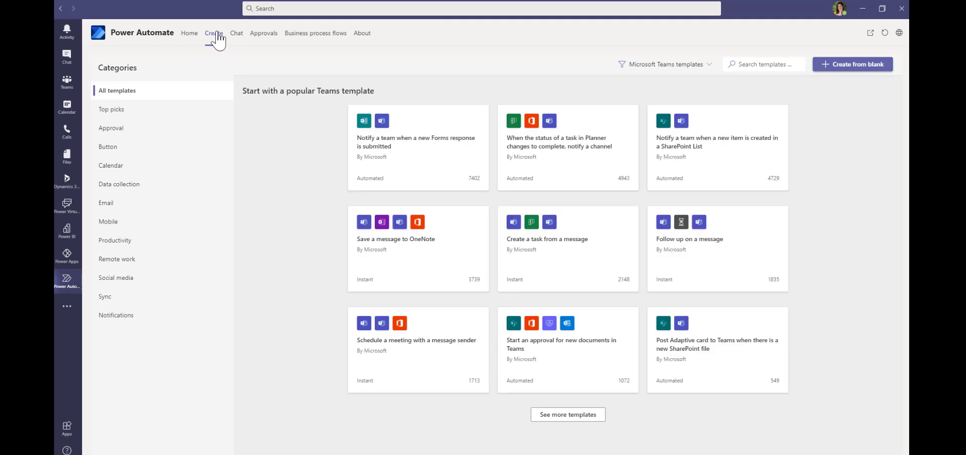
{"action": "left_click", "coordinate": [102, 321]}
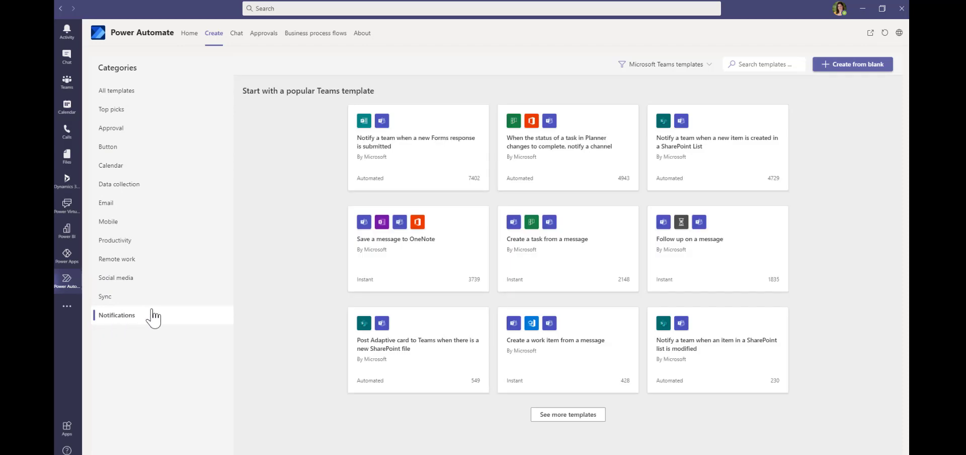
{"action": "left_click", "coordinate": [576, 415]}
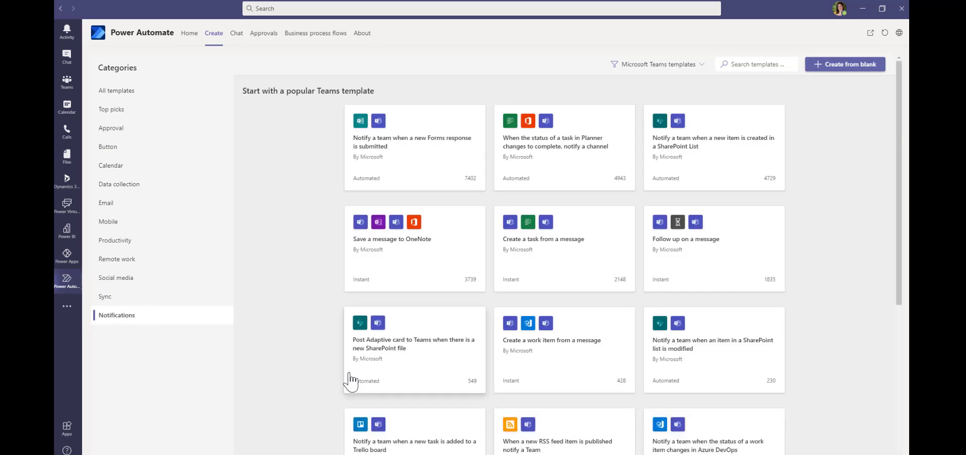
{"action": "scroll", "coordinate": [350, 382], "scroll_direction": "down", "scroll_amount": 5}
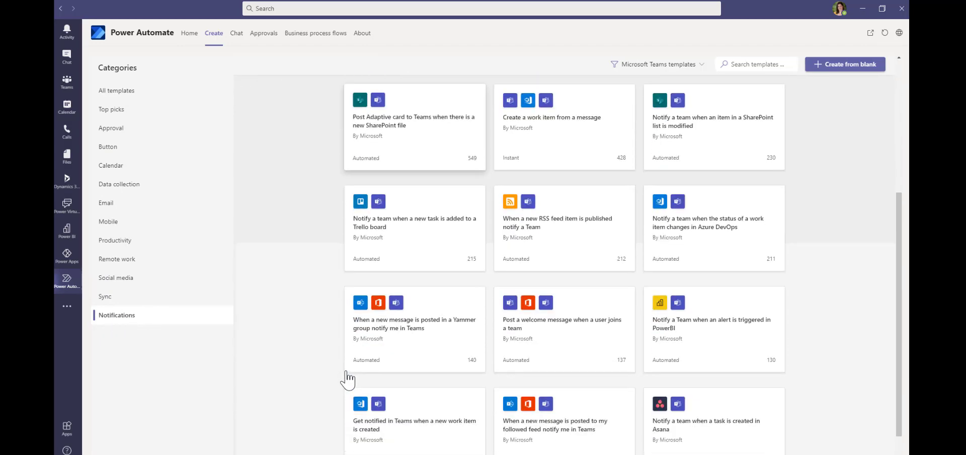
{"action": "scroll", "coordinate": [347, 380], "scroll_direction": "down", "scroll_amount": 1}
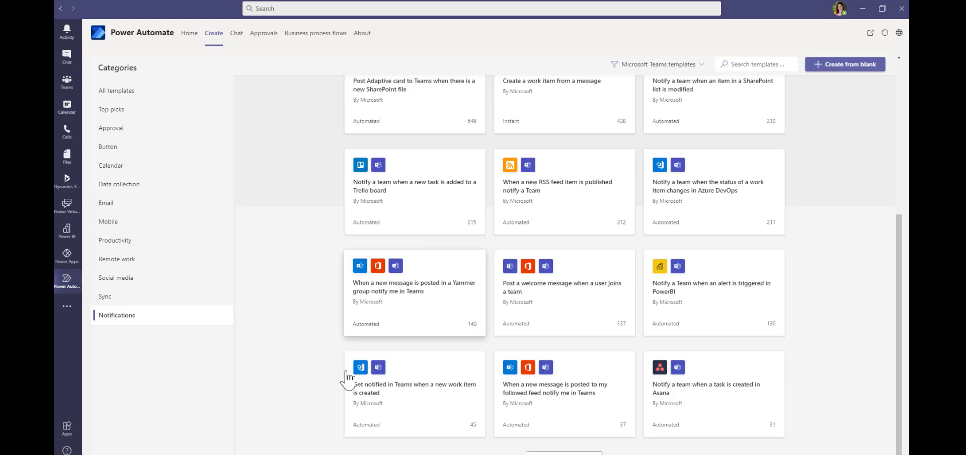
{"action": "left_click", "coordinate": [533, 302]}
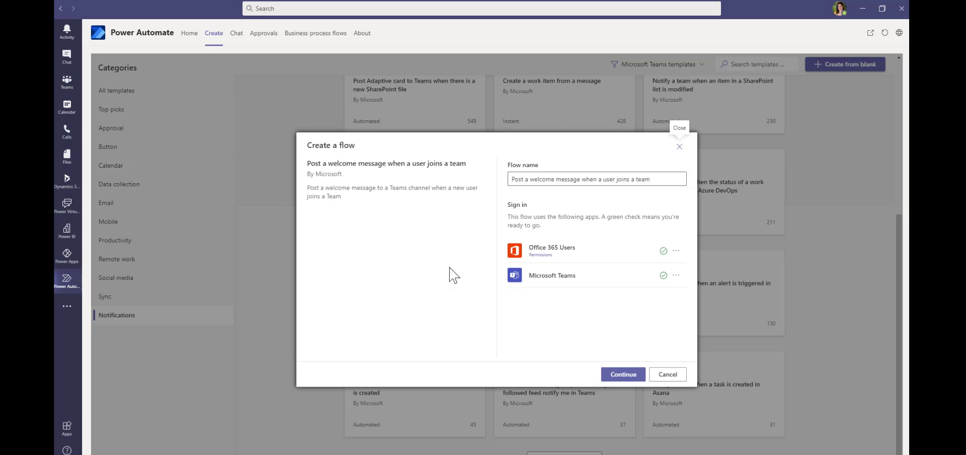
- Accept the connections, watch the Finance team, and post to Office Admin's General channel
{"action": "left_click", "coordinate": [622, 375]}
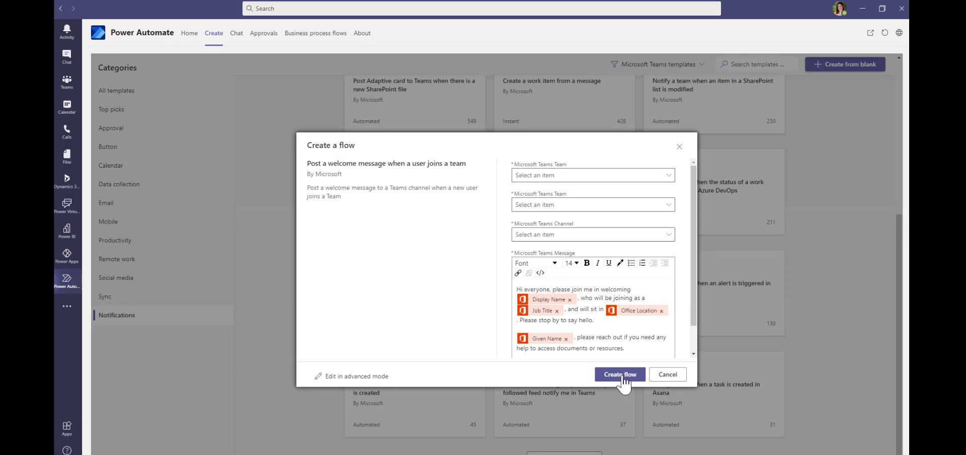
{"action": "left_click", "coordinate": [560, 177]}
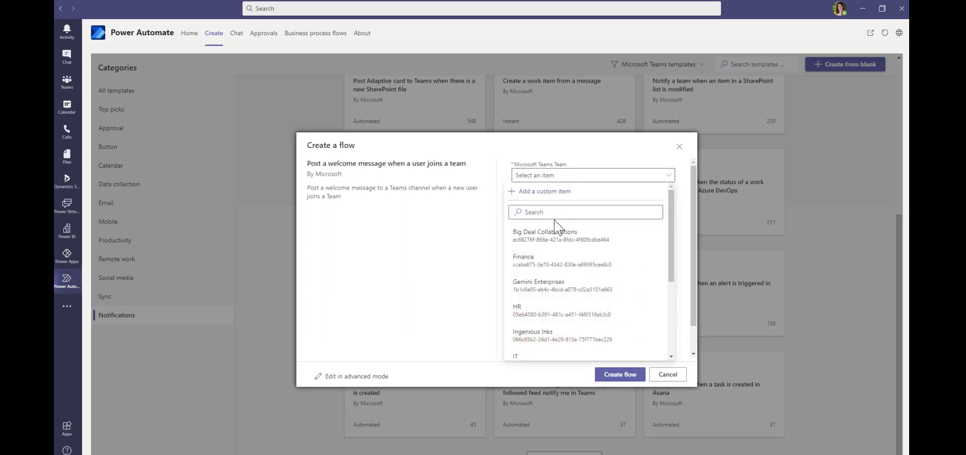
{"action": "left_click", "coordinate": [541, 261]}
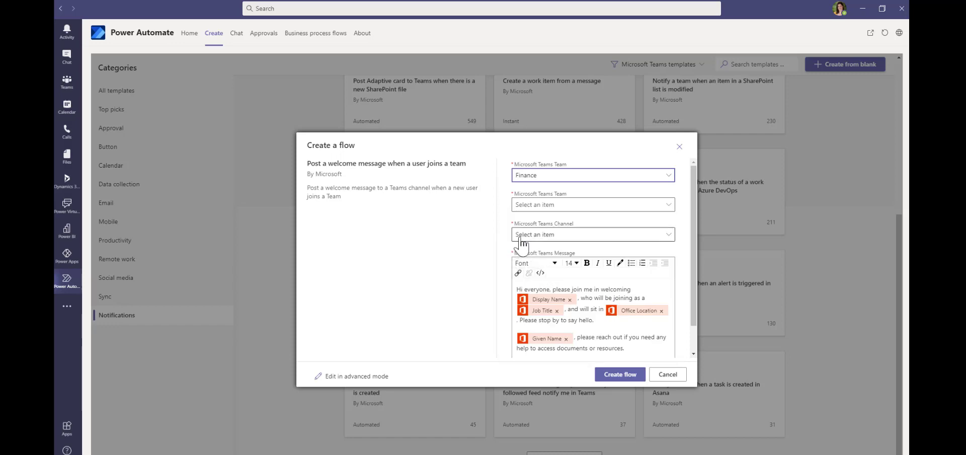
{"action": "left_click", "coordinate": [541, 206]}
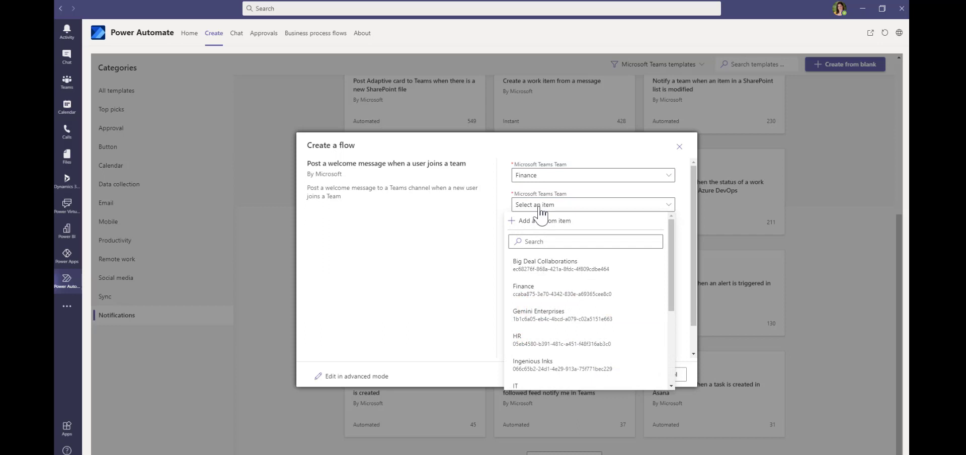
{"action": "scroll", "coordinate": [584, 312], "scroll_direction": "down", "scroll_amount": 5}
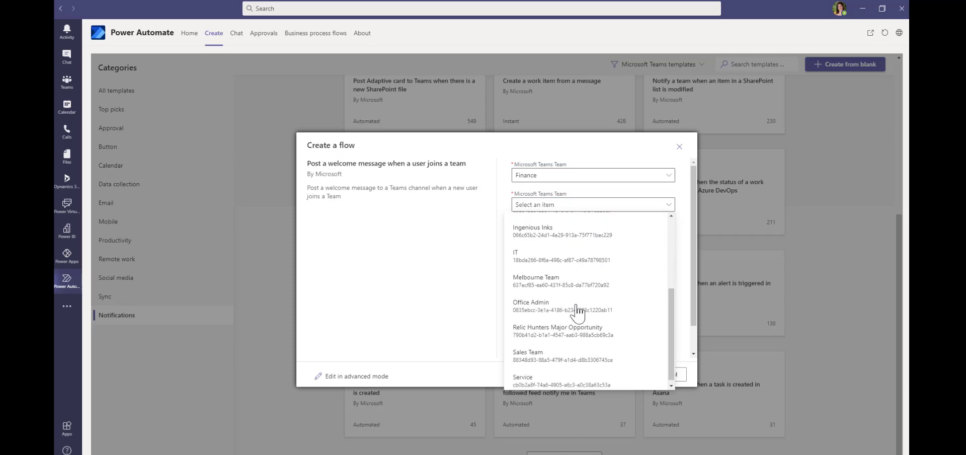
{"action": "left_click", "coordinate": [578, 310]}
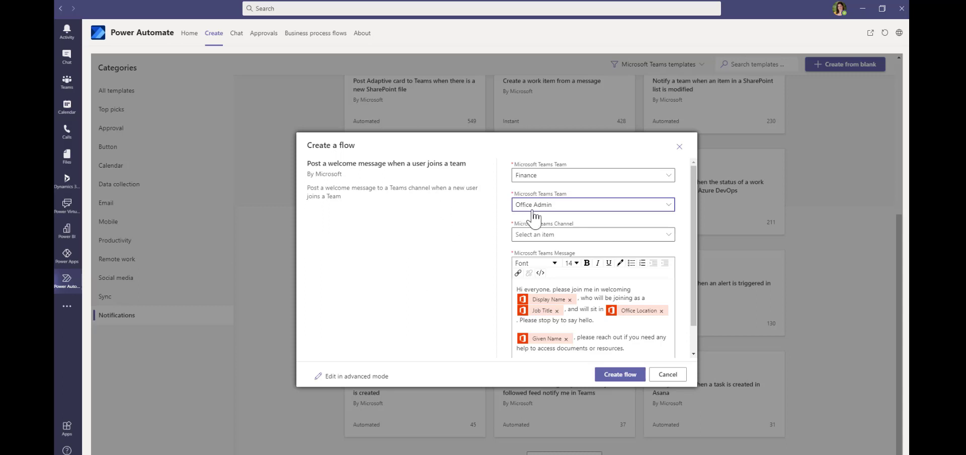
{"action": "left_click", "coordinate": [552, 236]}
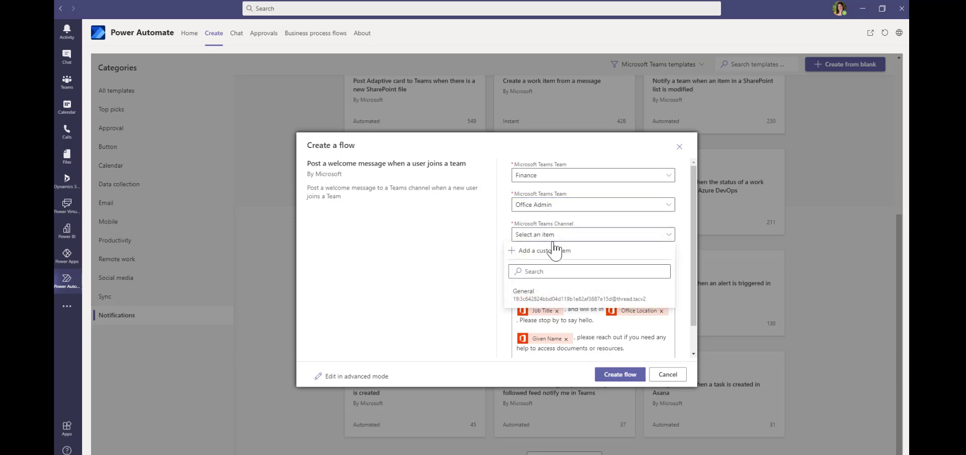
{"action": "left_click", "coordinate": [544, 298]}
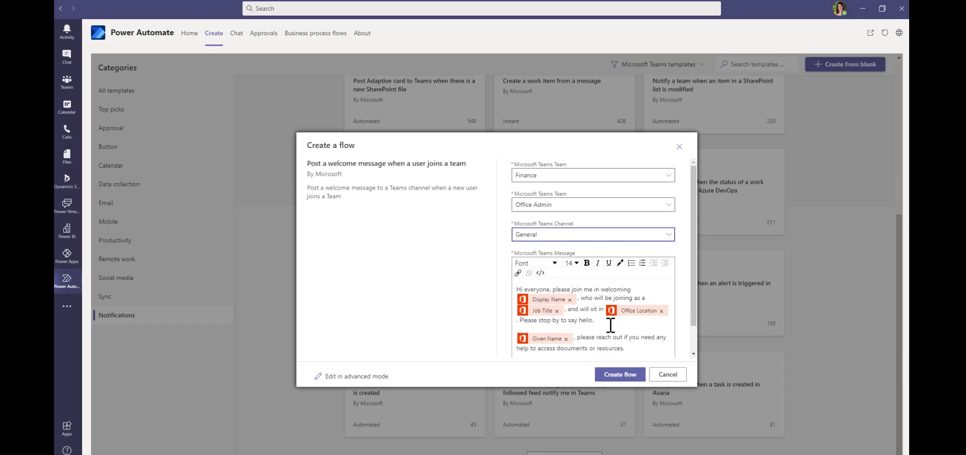
- Change the greeting to a bold 'Hi everyone' and create the welcome flow
{"action": "scroll", "coordinate": [618, 327], "scroll_direction": "down", "scroll_amount": 1}
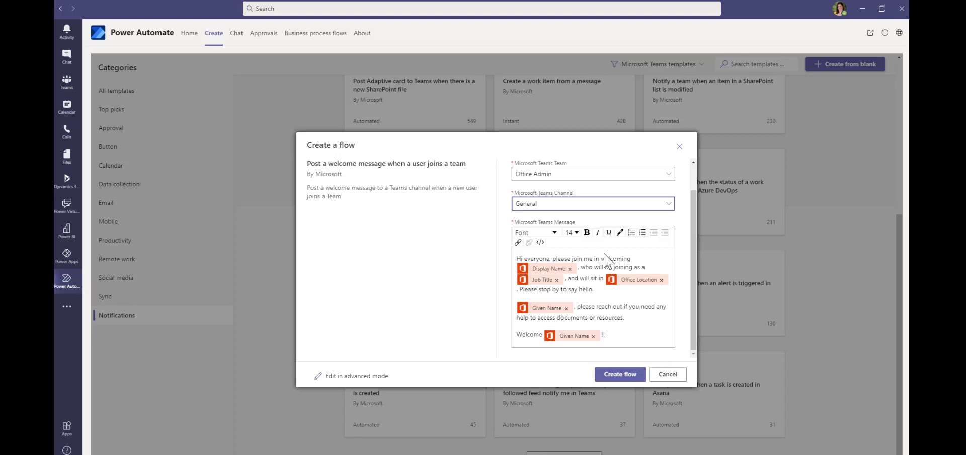
{"action": "double_click", "coordinate": [586, 290]}
{"action": "type", "text": "hi"}
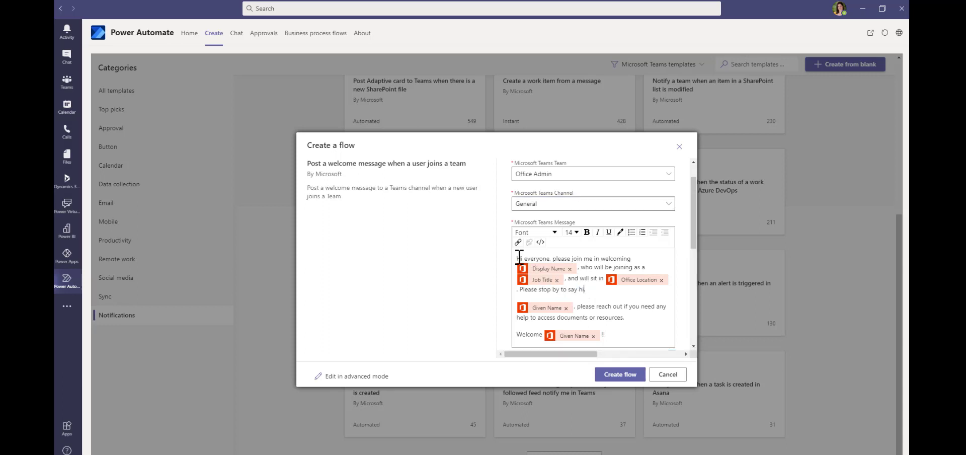
{"action": "left_click_drag", "start_coordinate": [516, 258], "coordinate": [552, 259]}
{"action": "left_click", "coordinate": [587, 231]}
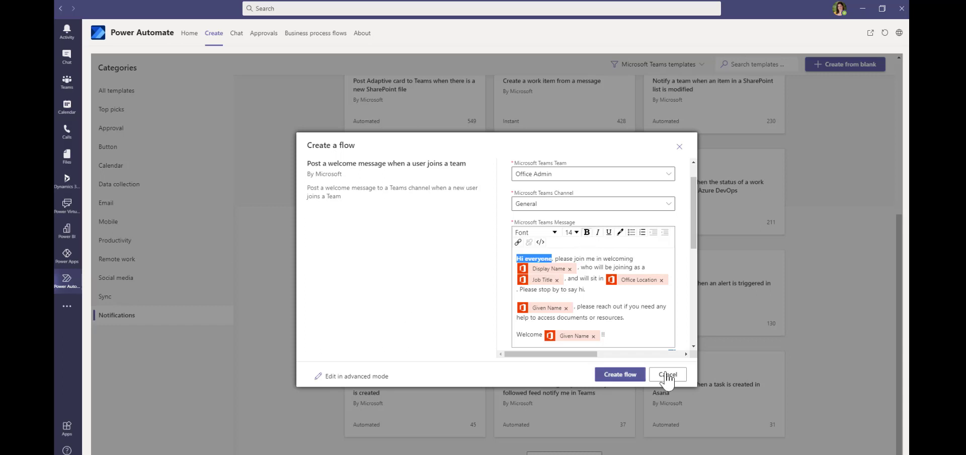
{"action": "left_click", "coordinate": [640, 332]}
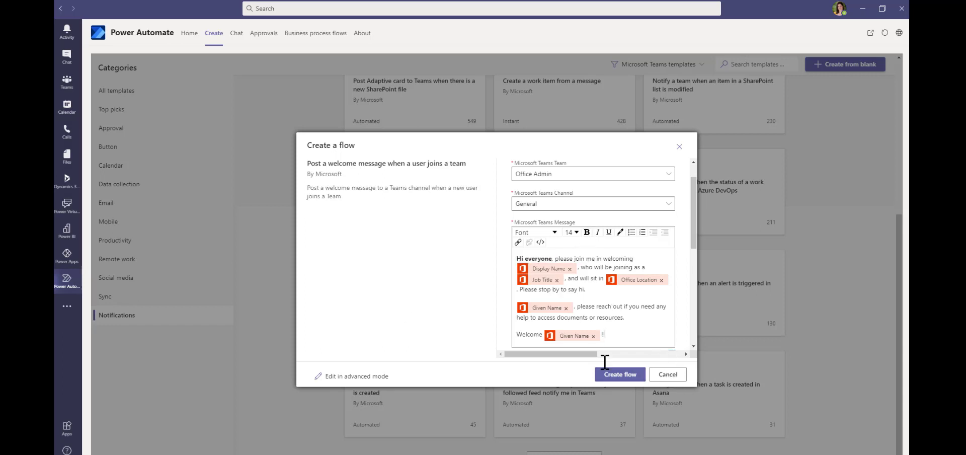
{"action": "left_click", "coordinate": [616, 375]}
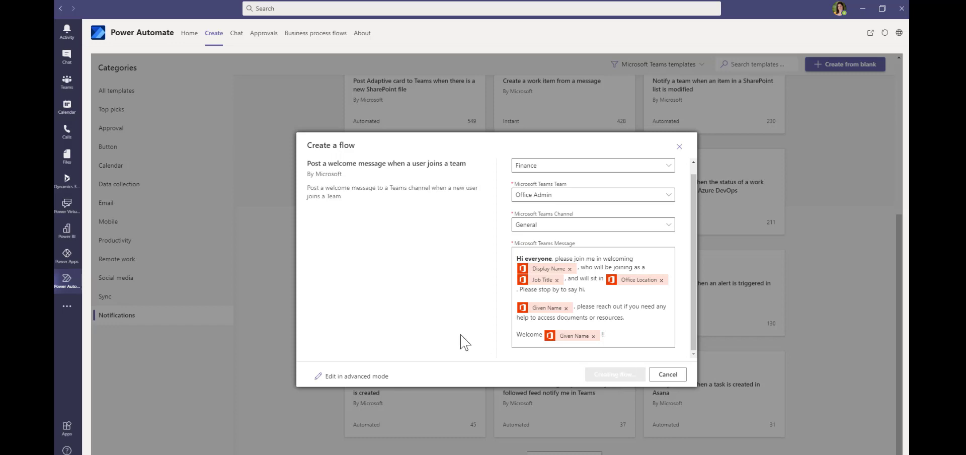
{"action": "left_click", "coordinate": [679, 147]}
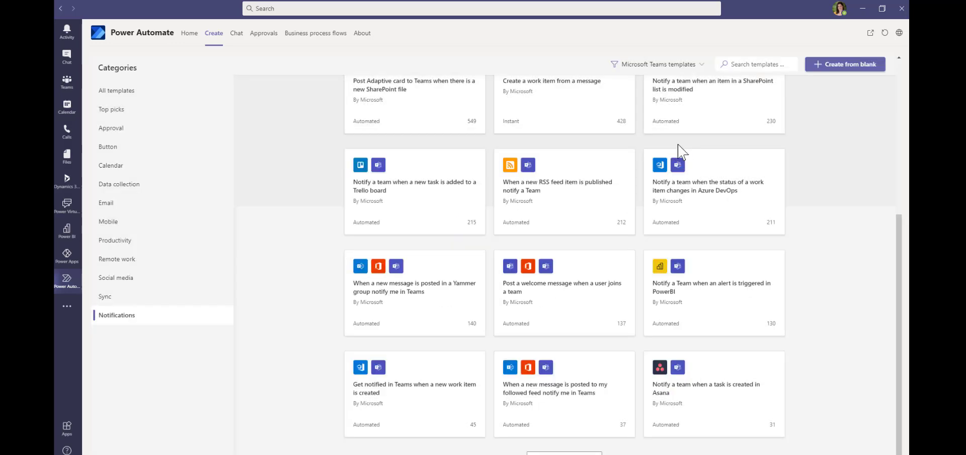
- Check on Home that the welcome flow is listed as On, then return to Teams
{"action": "left_click", "coordinate": [189, 33]}
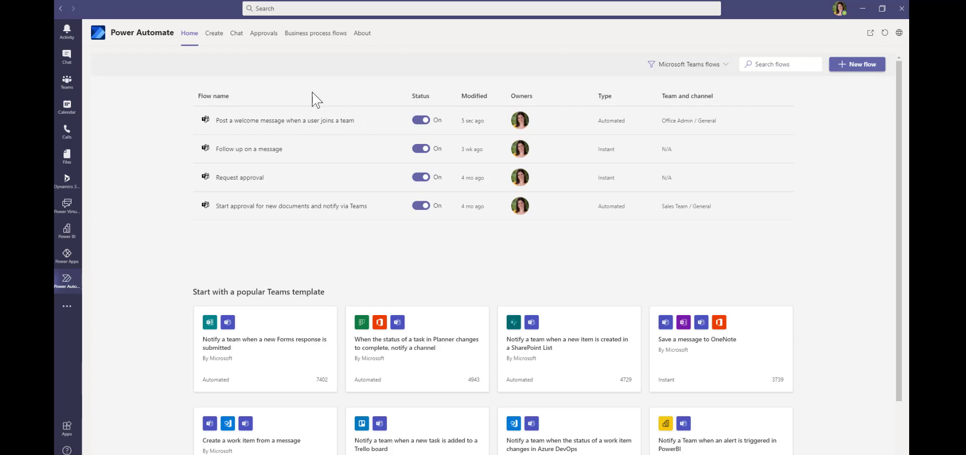
{"action": "left_click", "coordinate": [66, 91]}
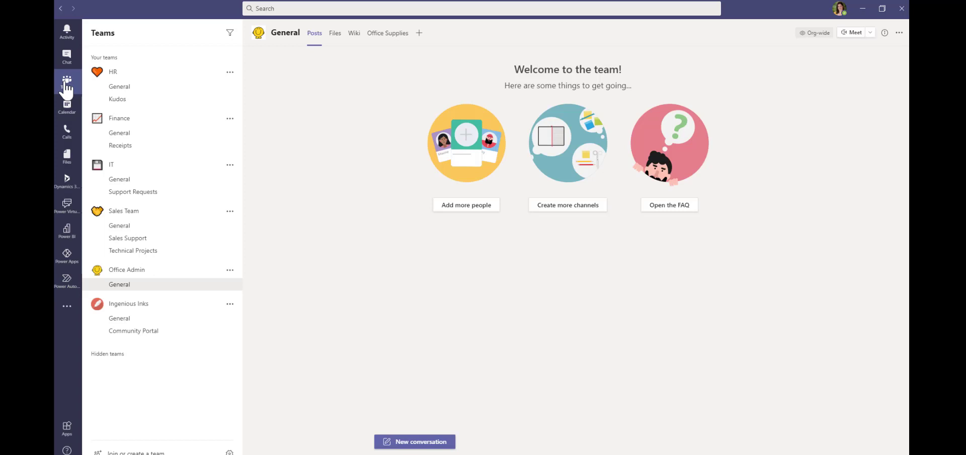
- Add the suggested person to the Finance team through its Add member option
{"action": "left_click", "coordinate": [128, 136]}
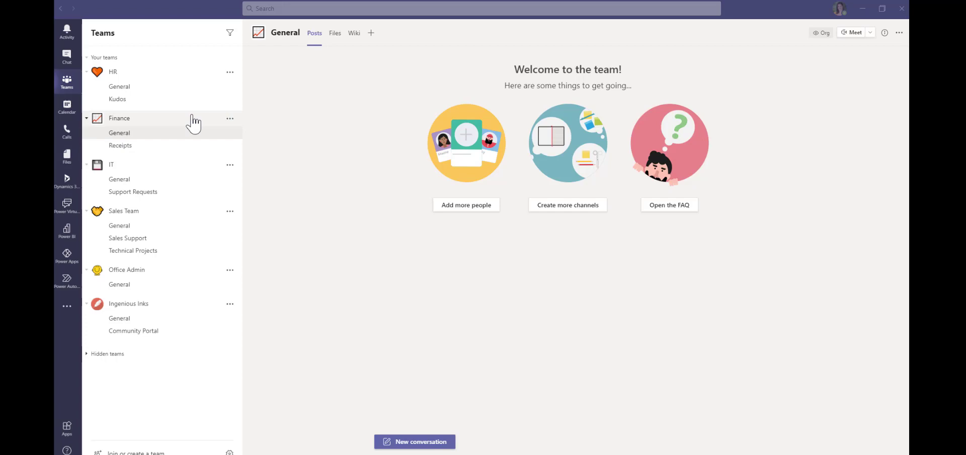
{"action": "left_click", "coordinate": [230, 119]}
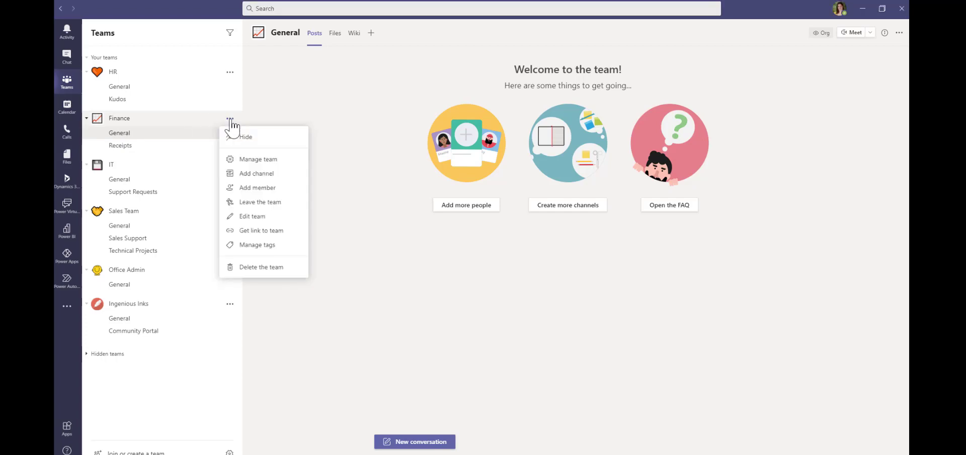
{"action": "left_click", "coordinate": [260, 187]}
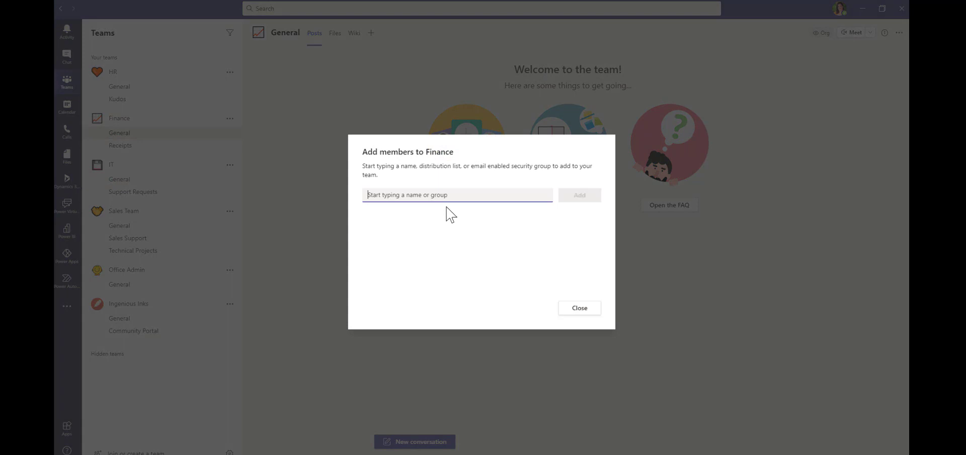
{"action": "type", "text": "dan"}
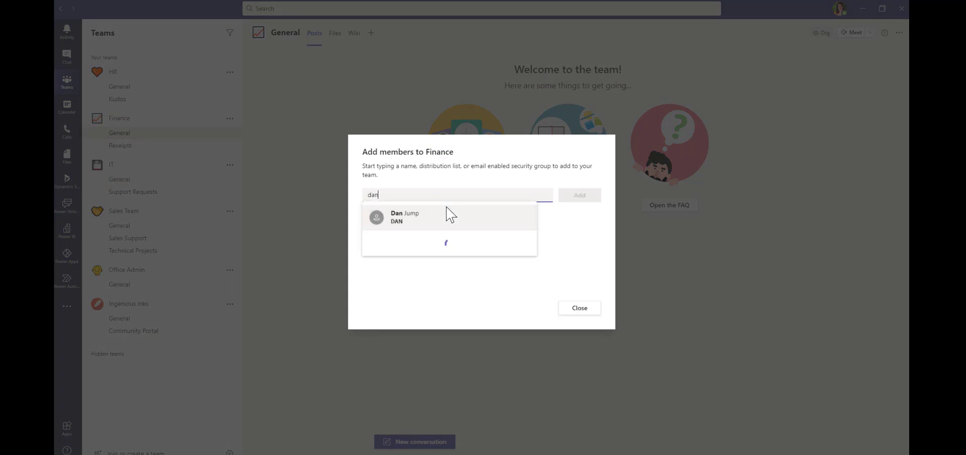
{"action": "left_click", "coordinate": [414, 222]}
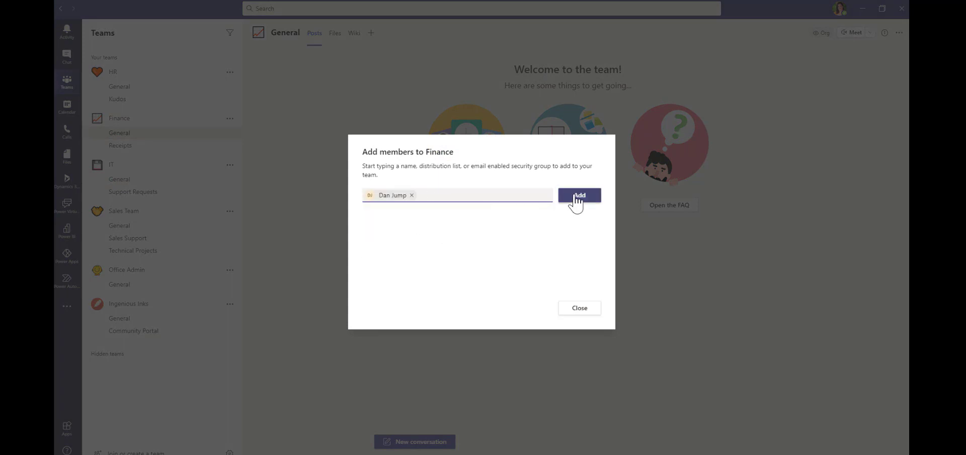
{"action": "left_click", "coordinate": [576, 203]}
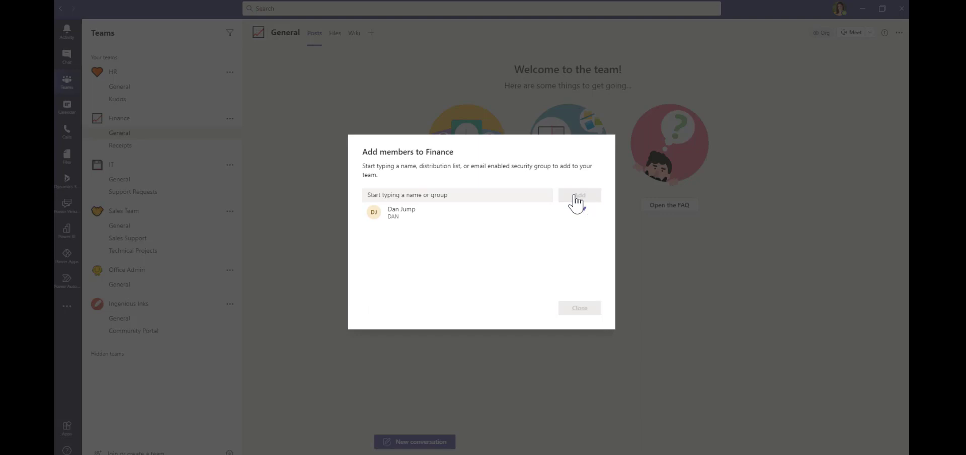
{"action": "left_click", "coordinate": [574, 310]}
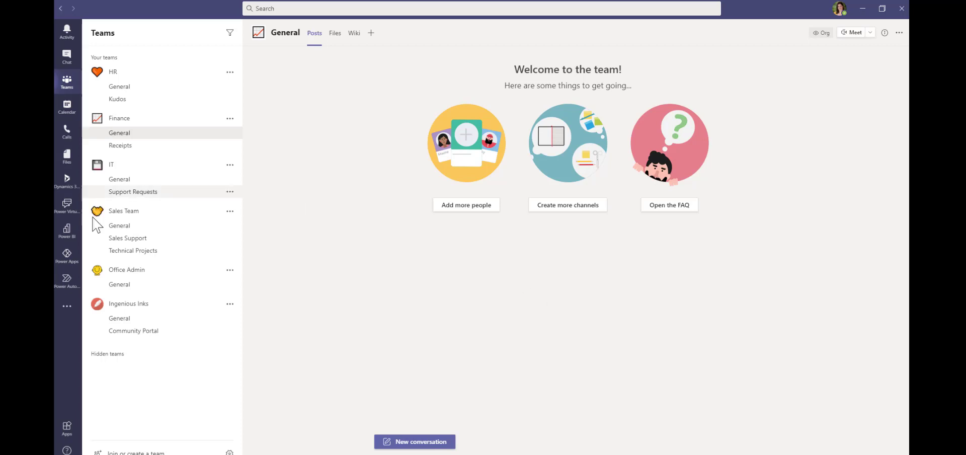
- View the automated welcome post in Office Admin General, then reopen Power Automate
{"action": "left_click", "coordinate": [120, 285]}
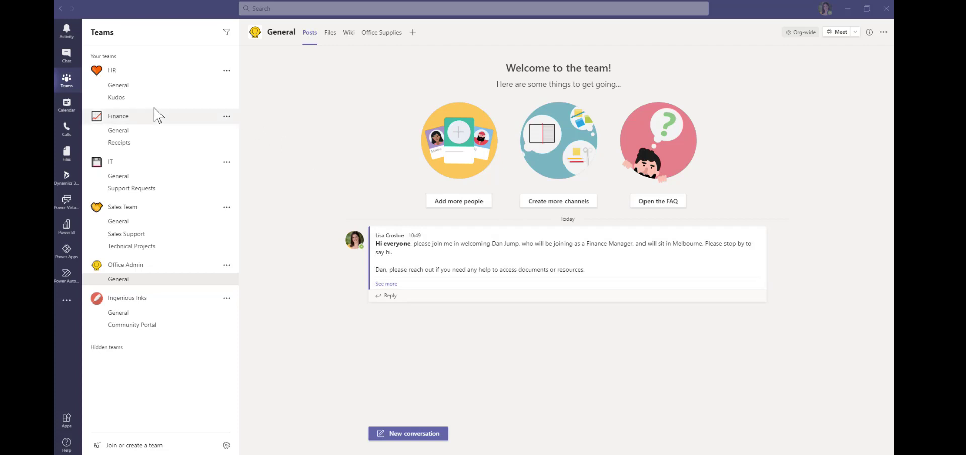
{"action": "left_click", "coordinate": [67, 281]}
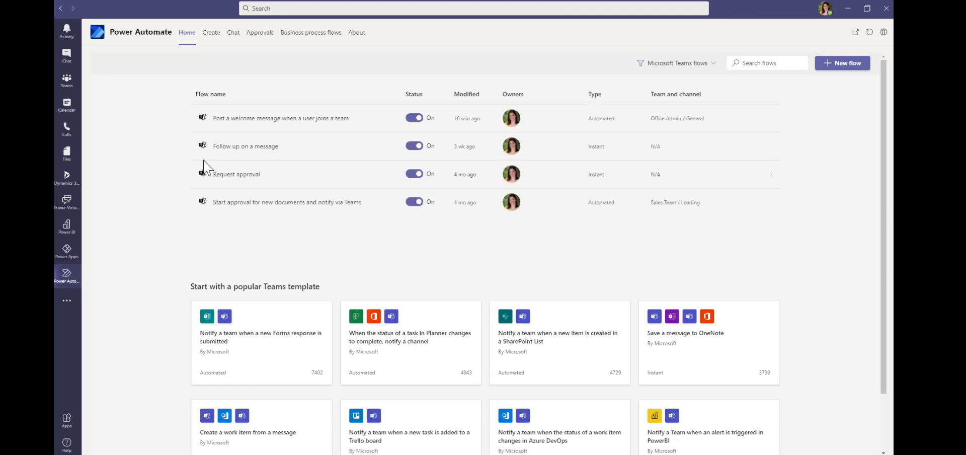
- Open the welcome flow's run history showing one Succeeded run, then go back to Teams
{"action": "left_click", "coordinate": [264, 120]}
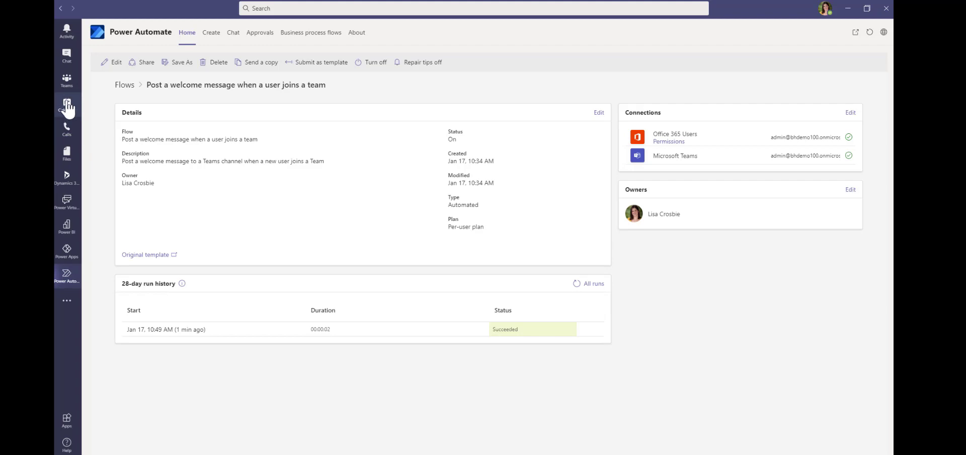
{"action": "left_click", "coordinate": [66, 81]}
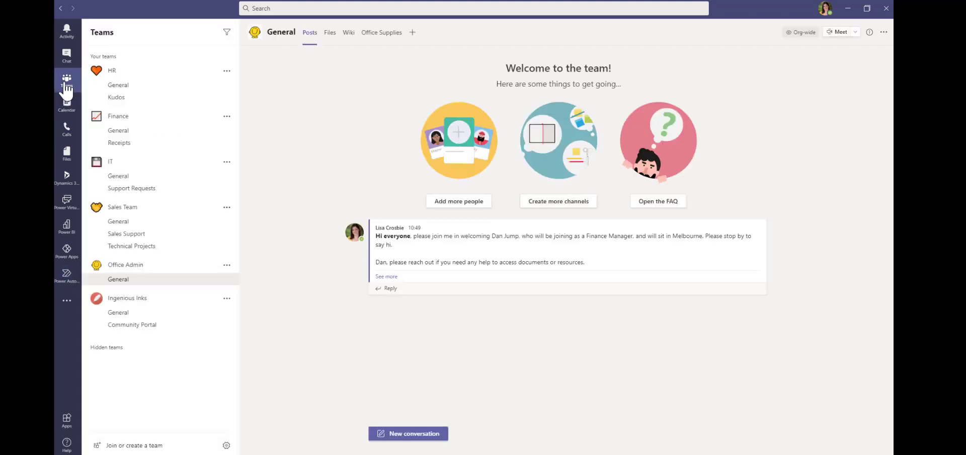